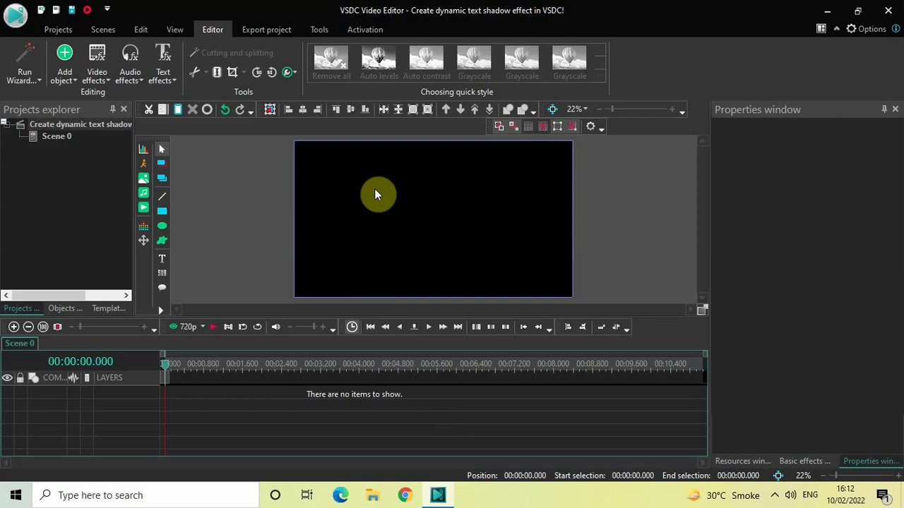
# Draw a white Rectangle 1 and size it to the parent so it fills the scene
pyautogui.click(66, 76)
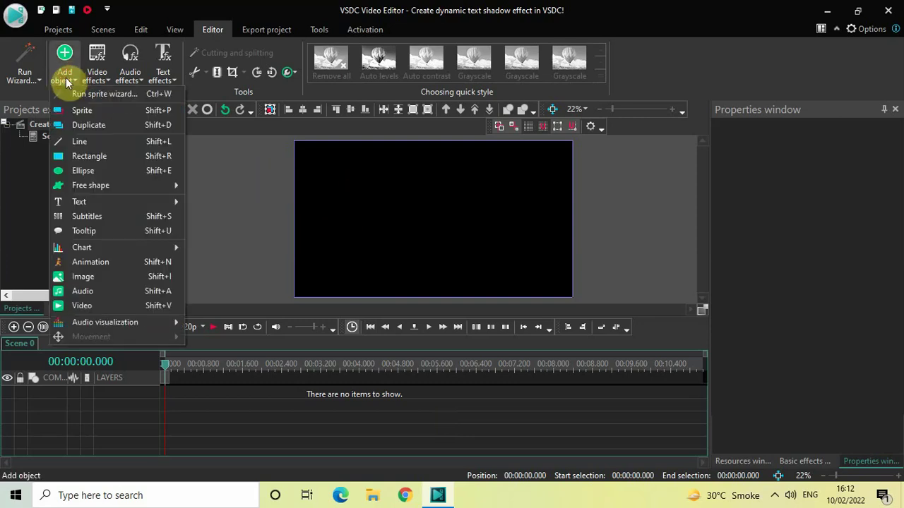
pyautogui.click(108, 156)
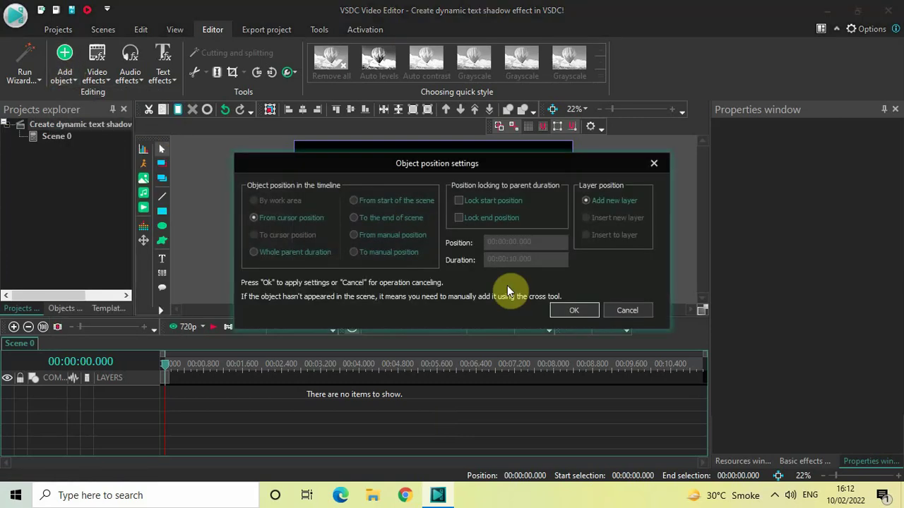
pyautogui.click(567, 309)
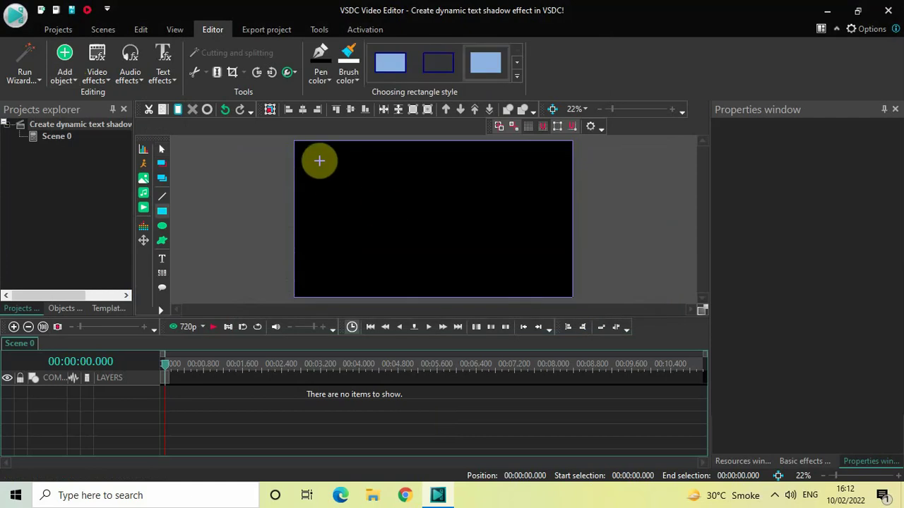
pyautogui.moveTo(319, 160); pyautogui.dragTo(523, 278)
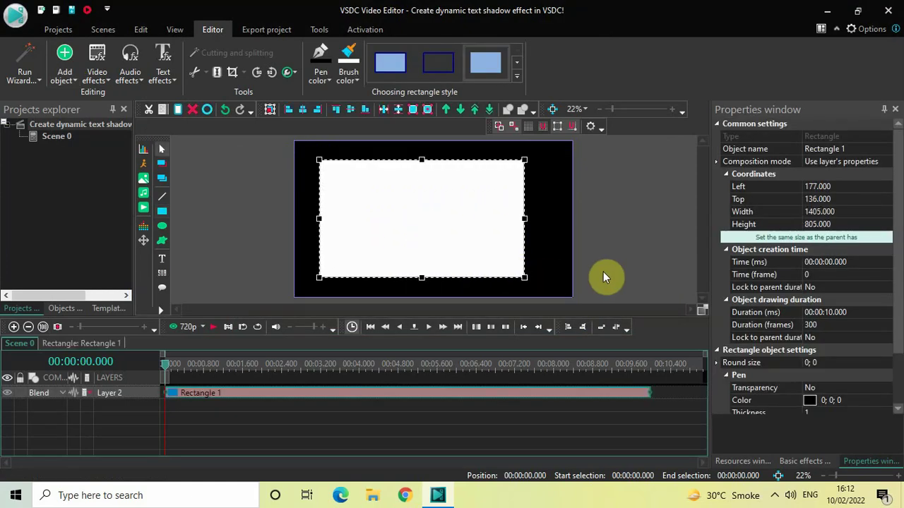
pyautogui.click(782, 240)
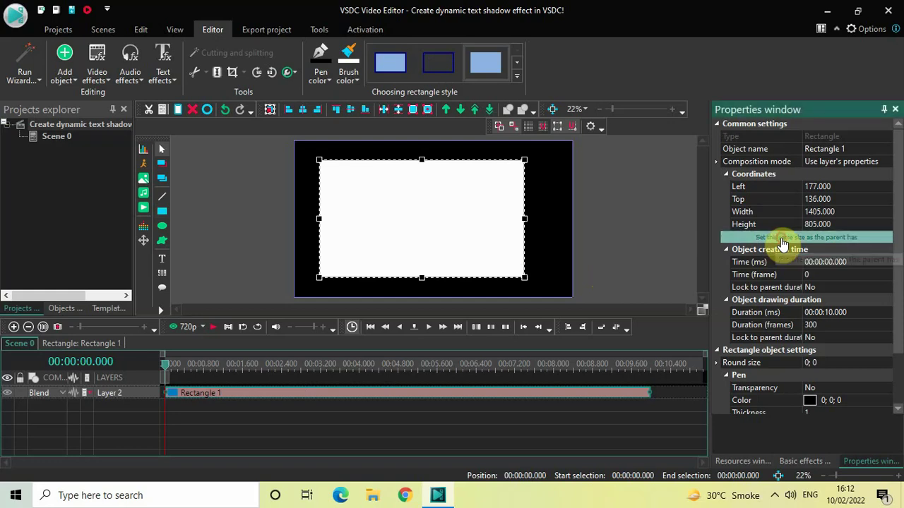
pyautogui.click(627, 214)
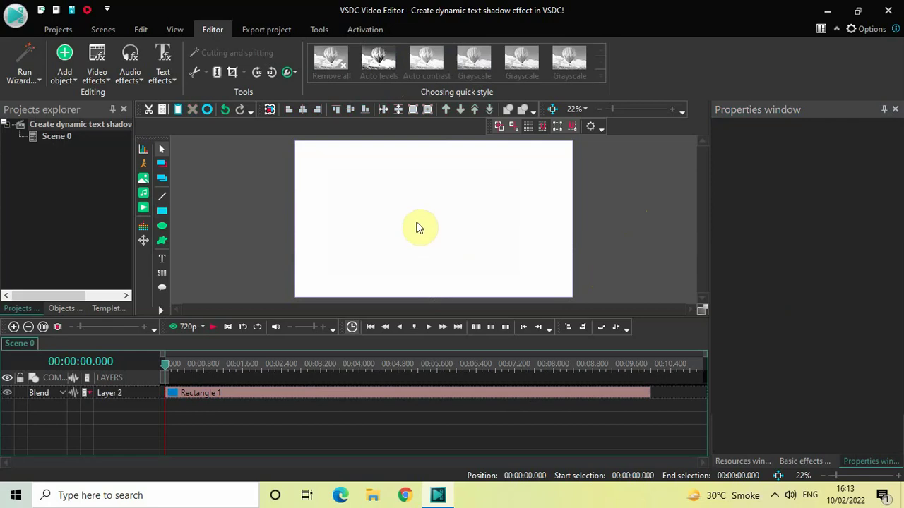
# Add a Text object and size its box to fill the whole scene
pyautogui.click(64, 62)
pyautogui.moveTo(163, 206)
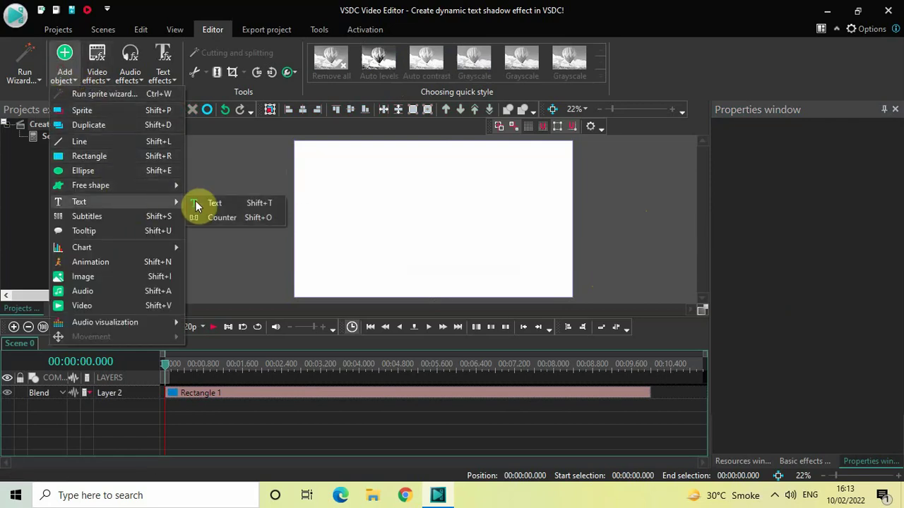
pyautogui.click(216, 204)
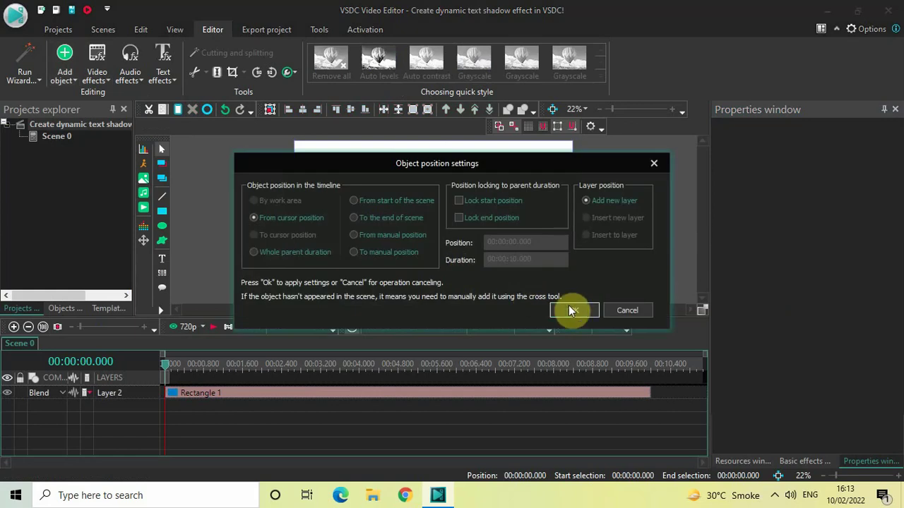
pyautogui.click(580, 308)
pyautogui.moveTo(324, 156); pyautogui.dragTo(538, 278)
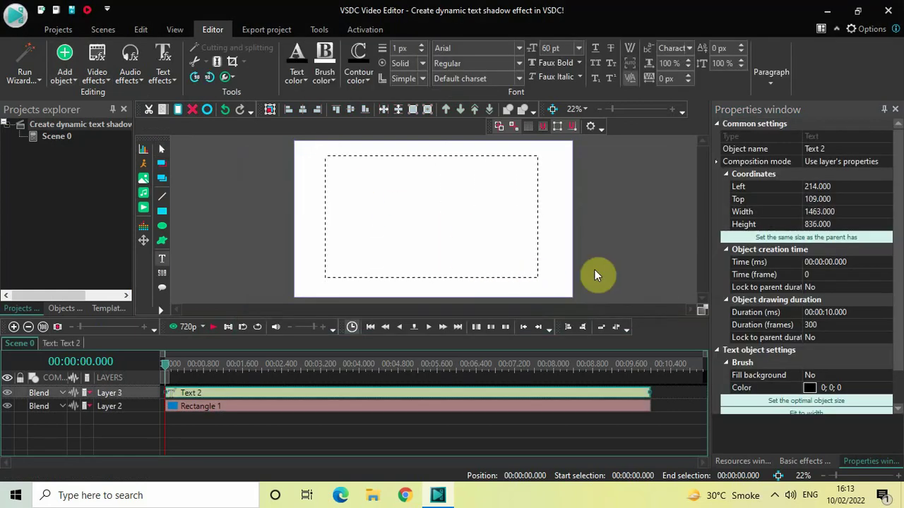
pyautogui.click(780, 239)
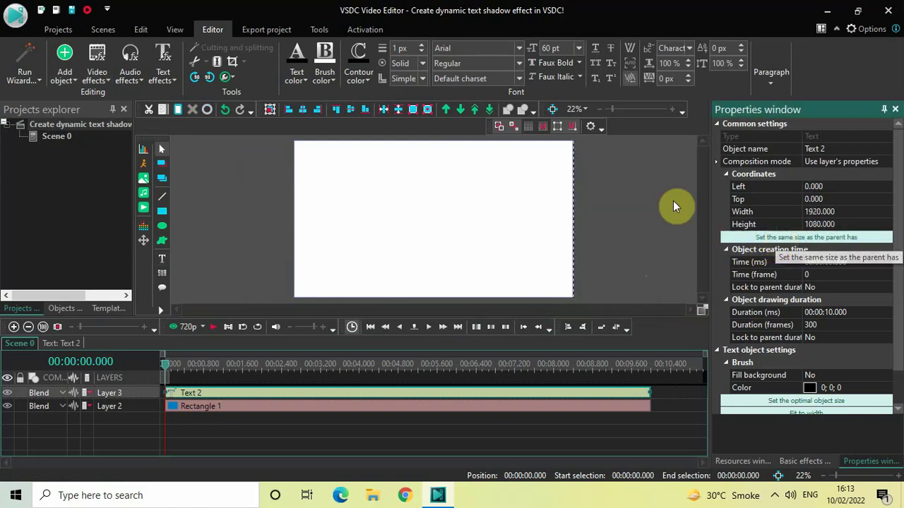
# Type 'TEXT' and center it horizontally and vertically
pyautogui.click(459, 163)
pyautogui.press('capslock')
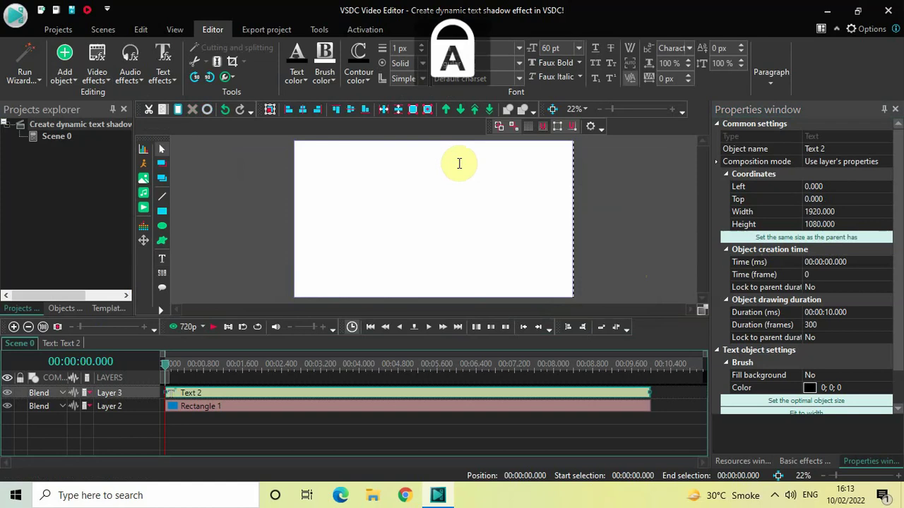
pyautogui.write('TEXT')
pyautogui.hotkey('ctrl', 'a')
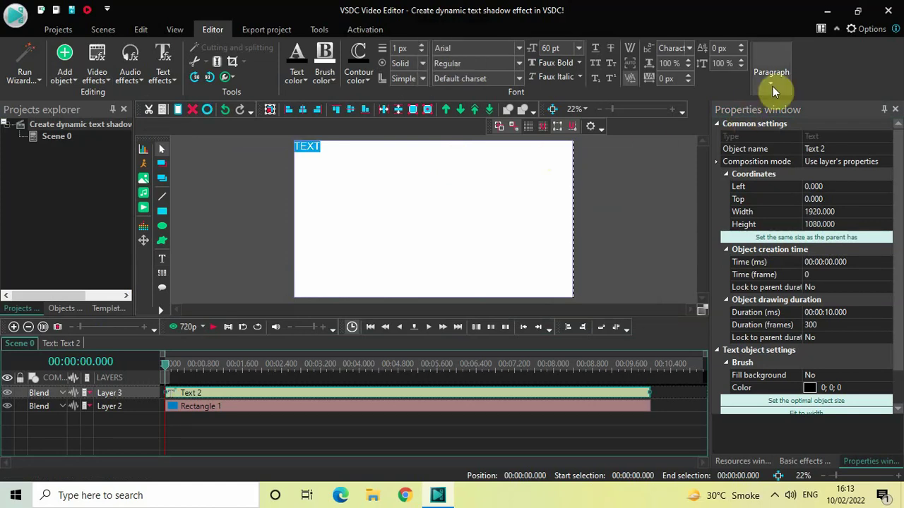
pyautogui.click(773, 86)
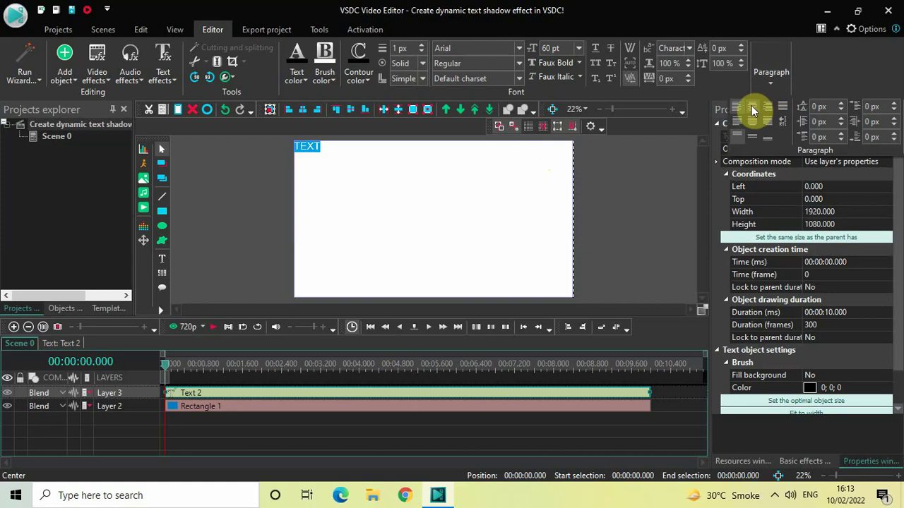
pyautogui.click(752, 105)
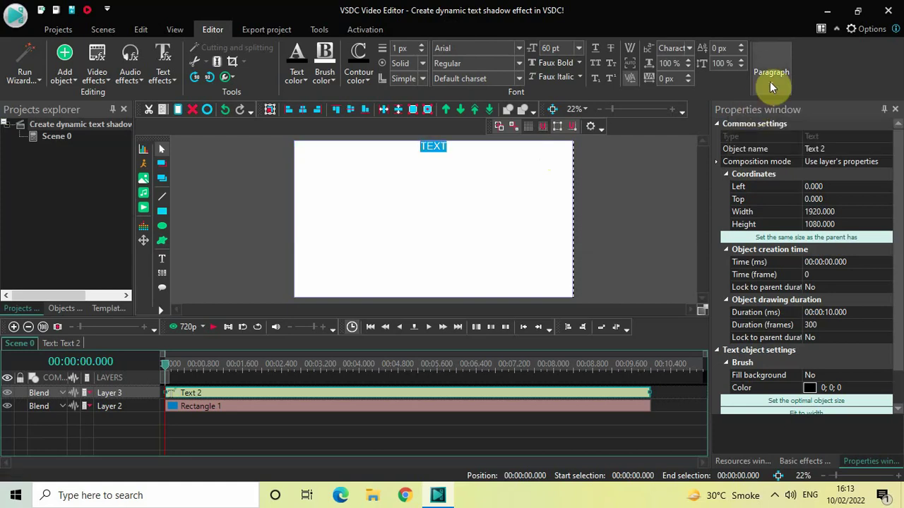
pyautogui.click(770, 82)
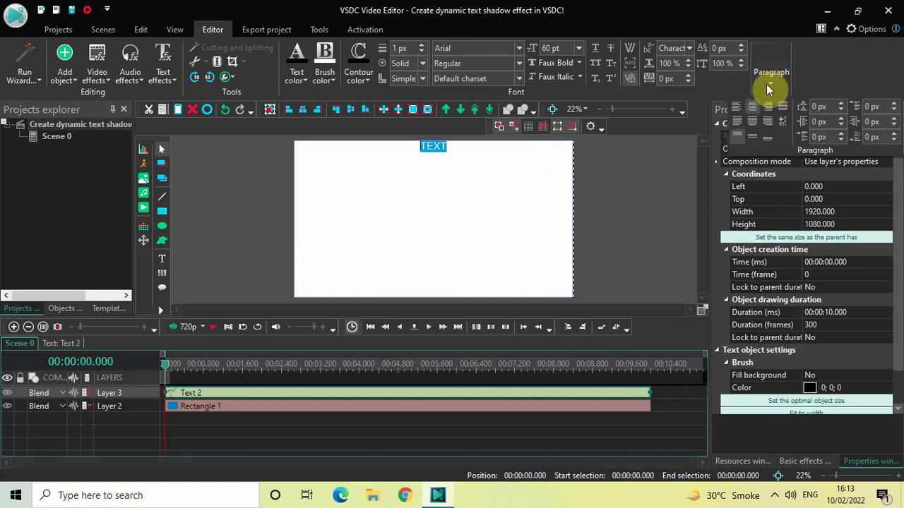
pyautogui.click(756, 138)
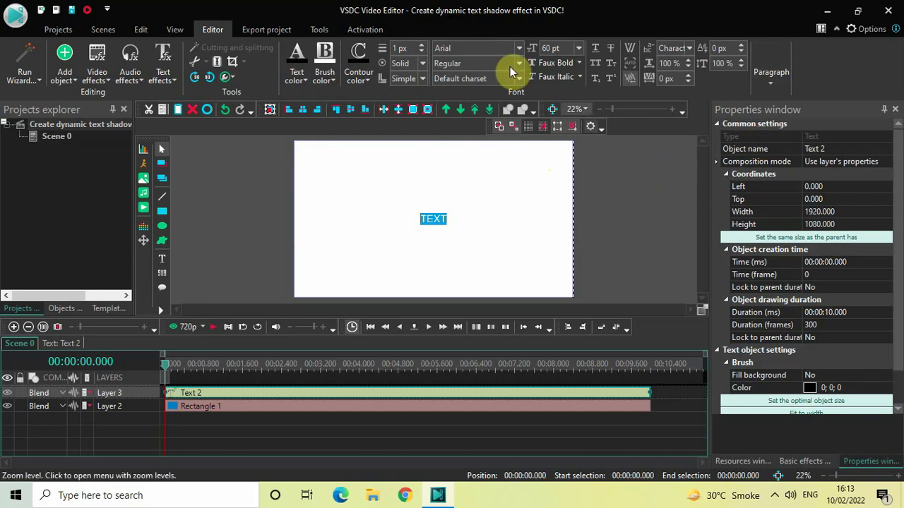
# Set the text font to Montserrat Black at size 500
pyautogui.doubleClick(477, 48)
pyautogui.press('BackSpace')
pyautogui.write('Montserrat Black')
pyautogui.press('Return')
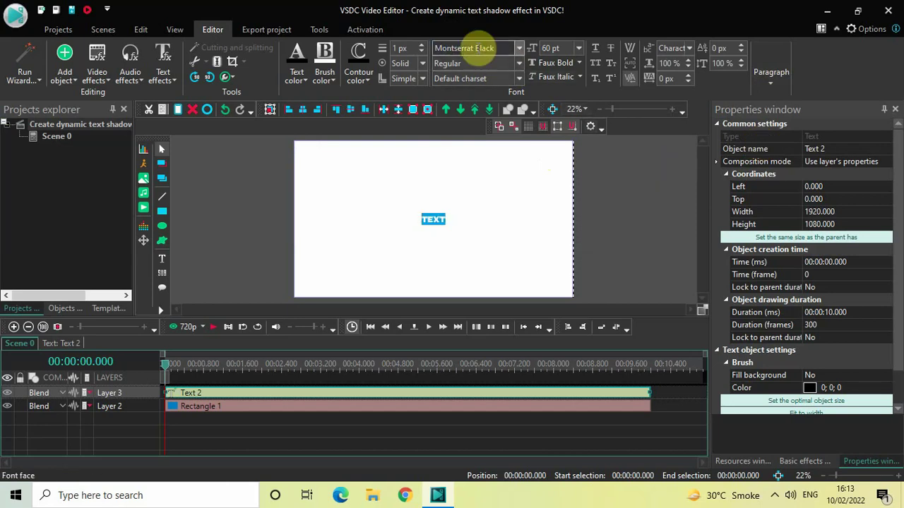
pyautogui.click(560, 48)
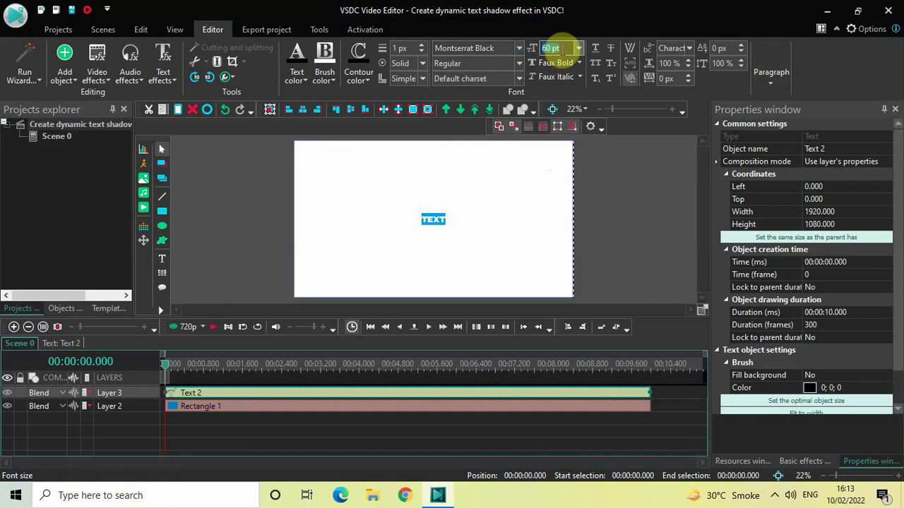
pyautogui.write('5')
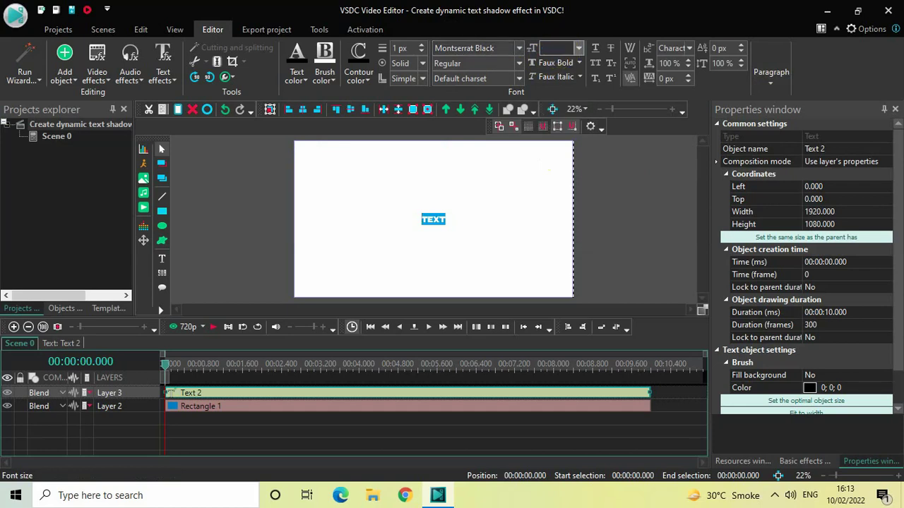
pyautogui.write('00')
pyautogui.press('Return')
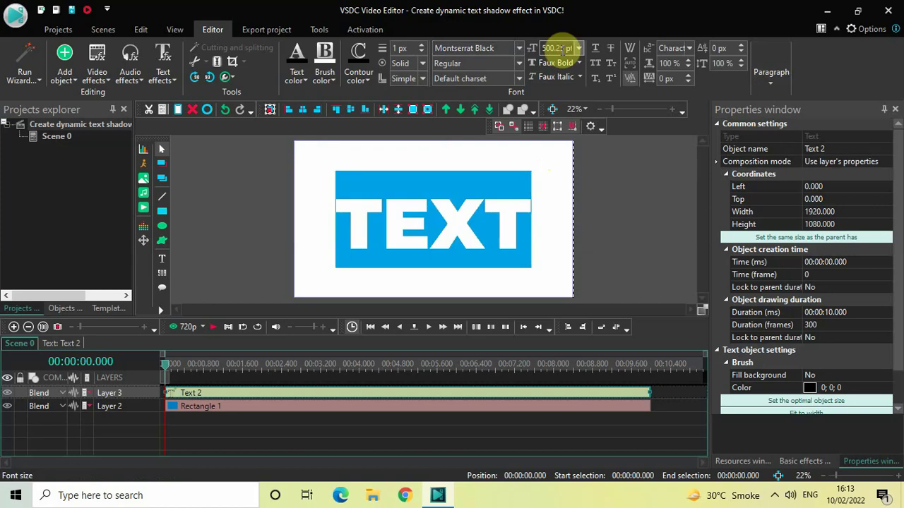
# Color the word TEXT white
pyautogui.click(550, 244)
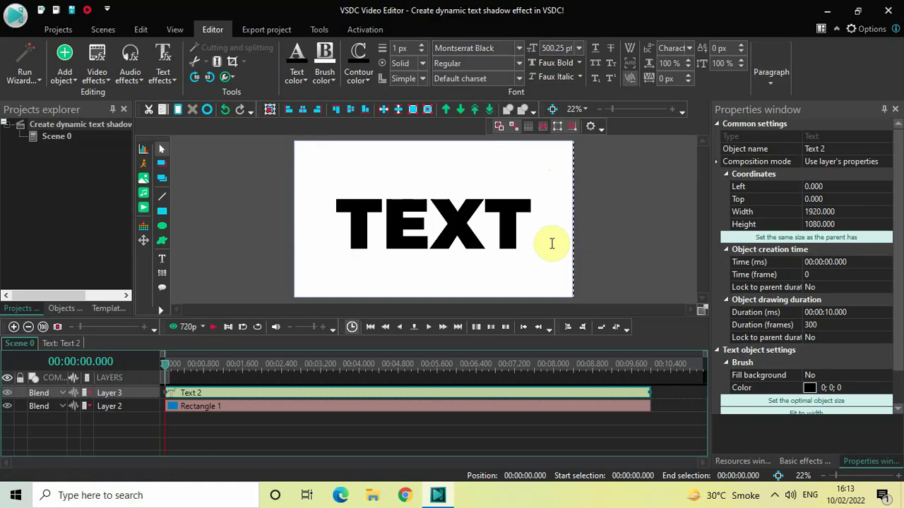
pyautogui.hotkey('shift', 'Home')
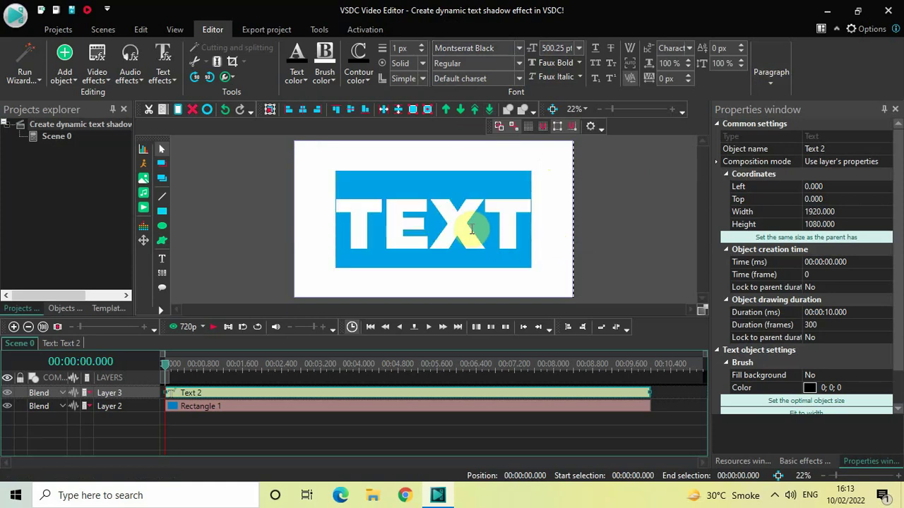
pyautogui.click(297, 79)
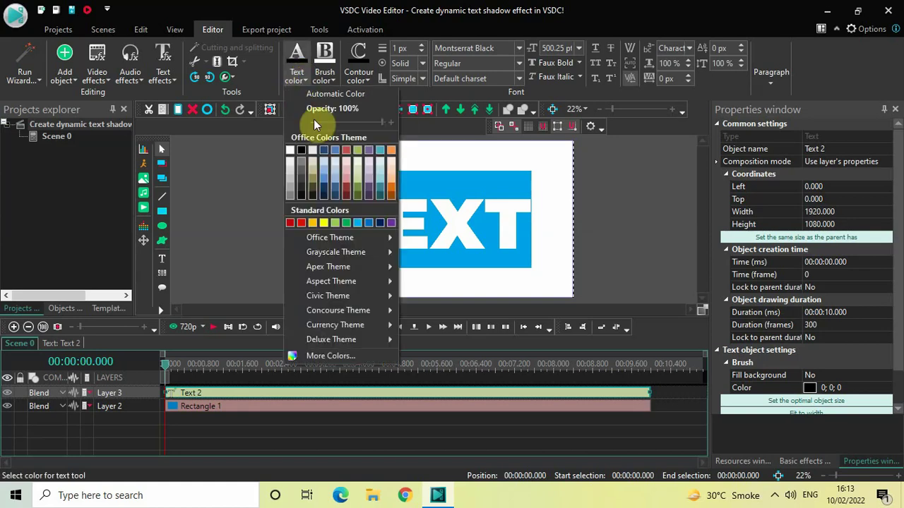
pyautogui.click(290, 152)
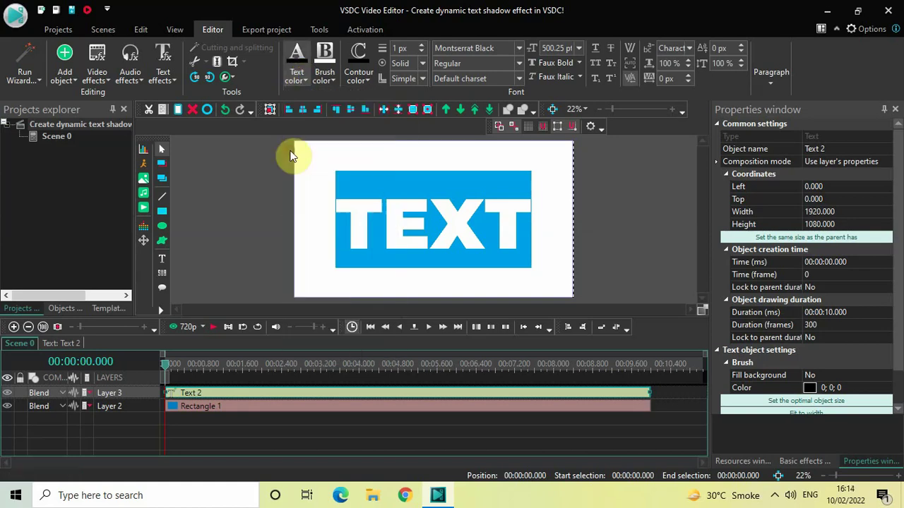
pyautogui.click(217, 231)
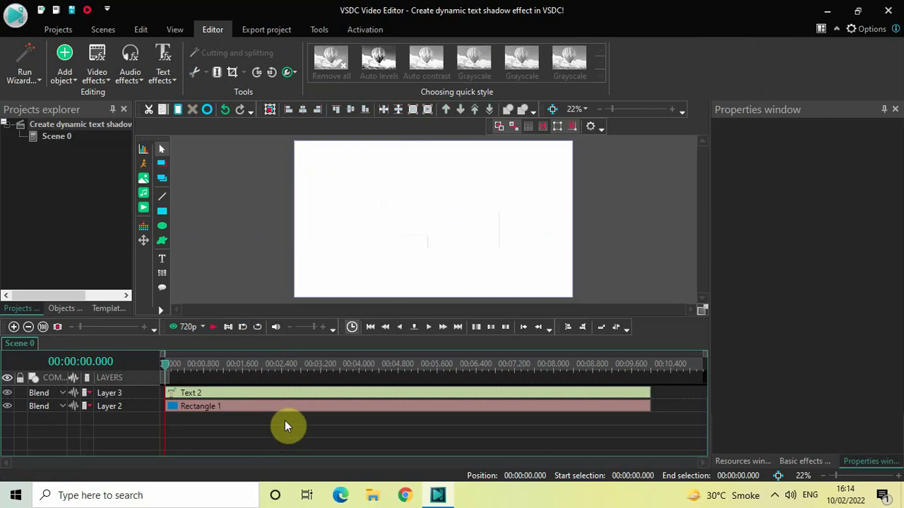
# Add a Shadow video effect (ShadowFX 1) inside the Text 2 object
pyautogui.doubleClick(273, 392)
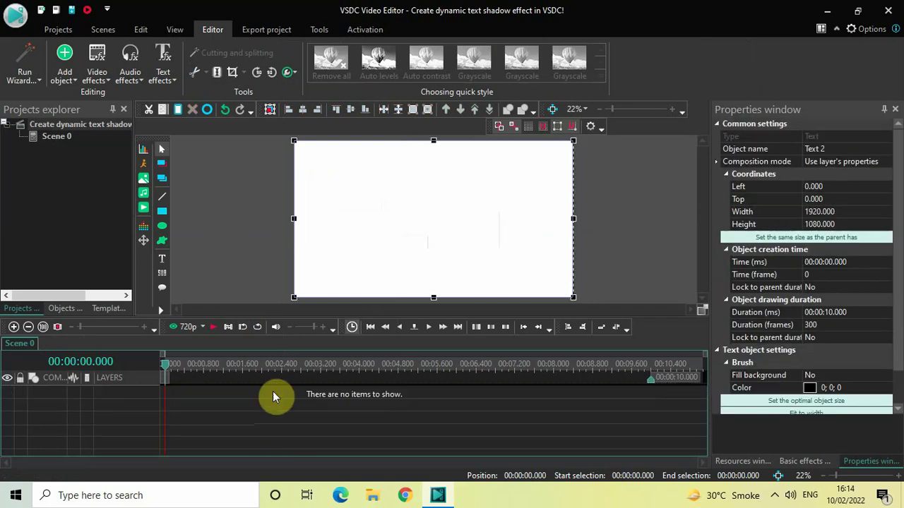
pyautogui.click(96, 74)
pyautogui.moveTo(138, 198)
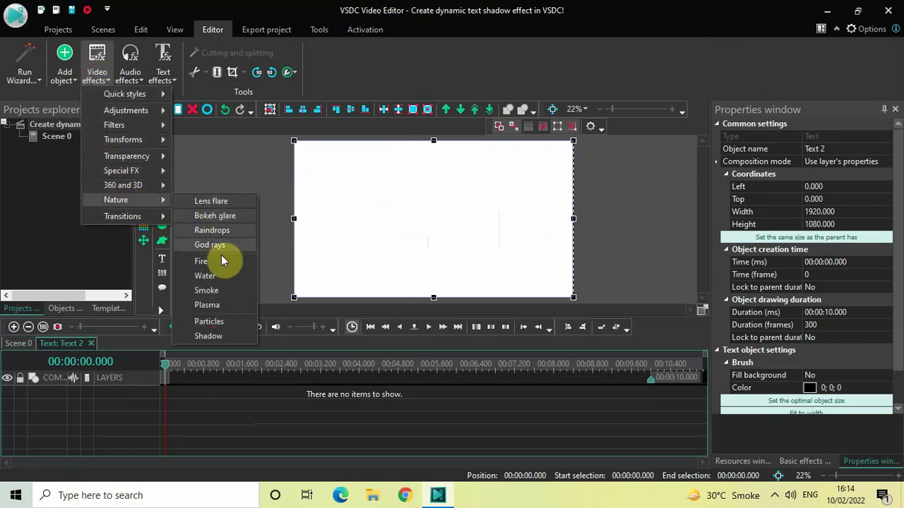
pyautogui.click(228, 334)
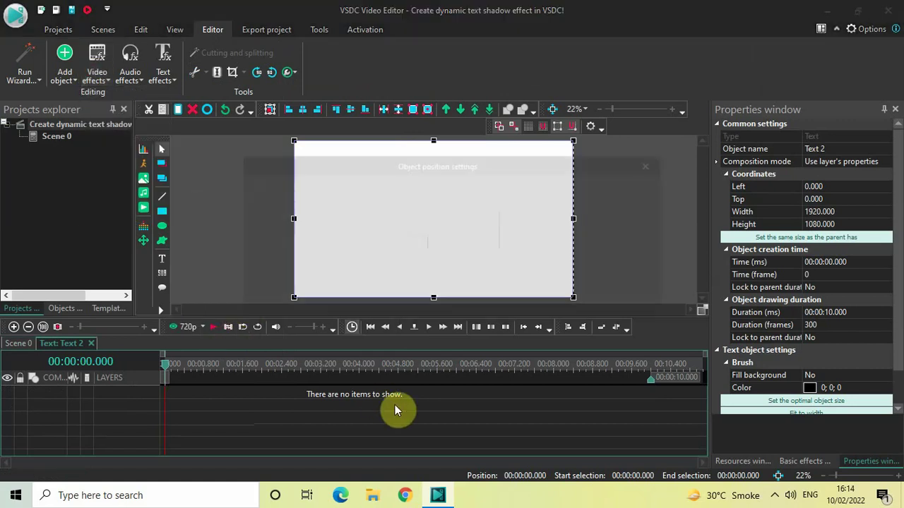
pyautogui.click(568, 312)
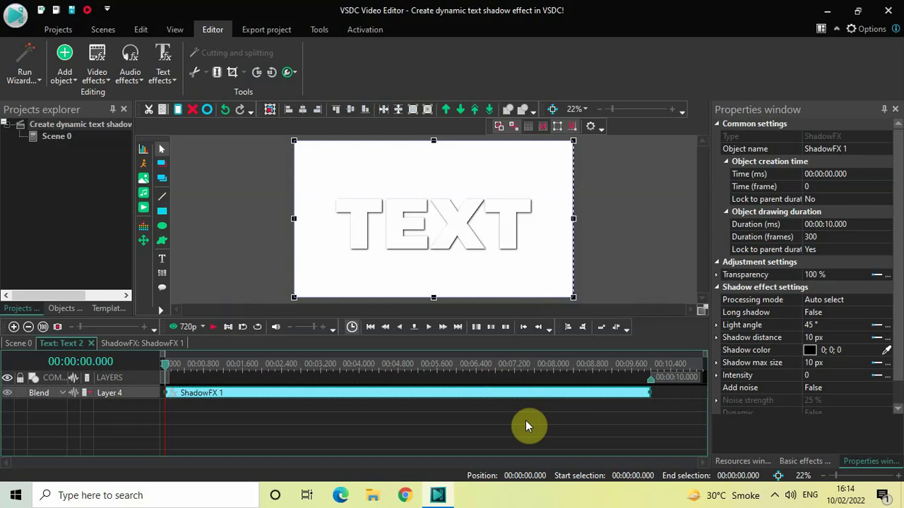
# Set the ShadowFX 1 duration to 2 seconds (02000)
pyautogui.click(860, 225)
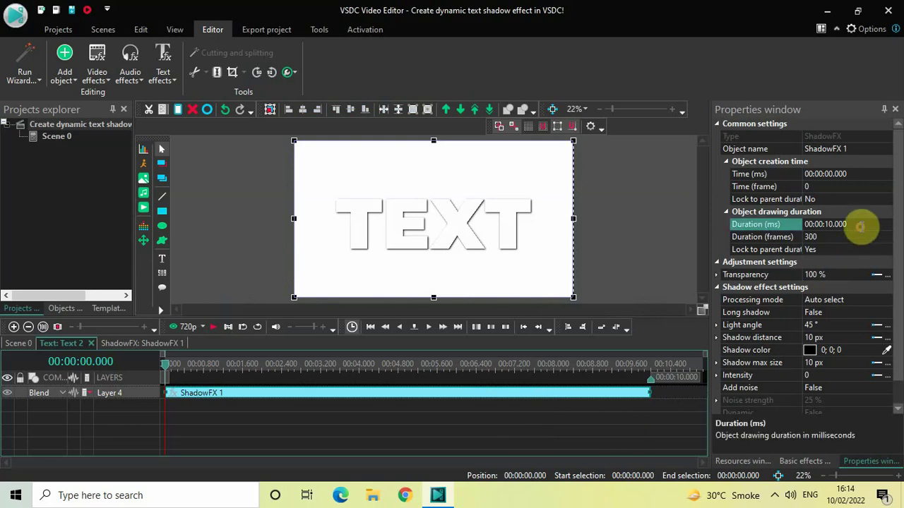
pyautogui.press('BackSpace')
pyautogui.press('BackSpace')
pyautogui.press('BackSpace')
pyautogui.press('BackSpace')
pyautogui.press('BackSpace')
pyautogui.press('BackSpace')
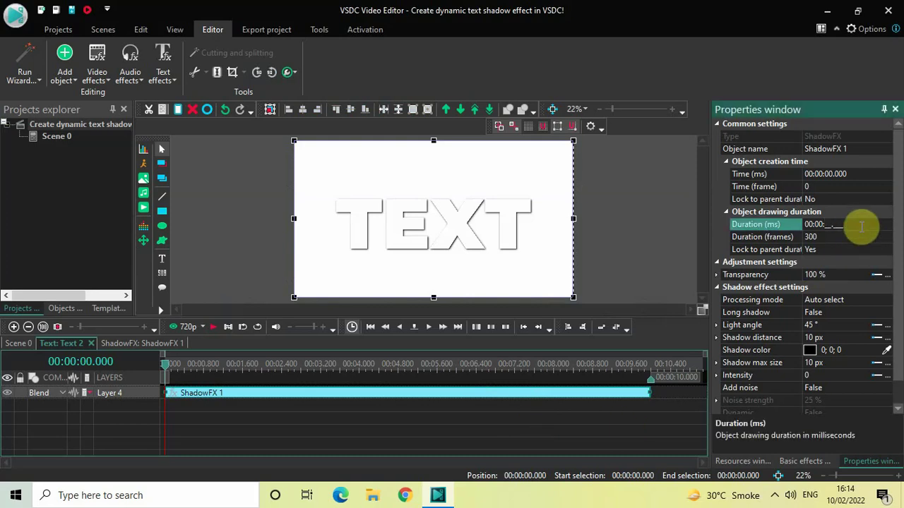
pyautogui.write('02000')
pyautogui.press('Return')
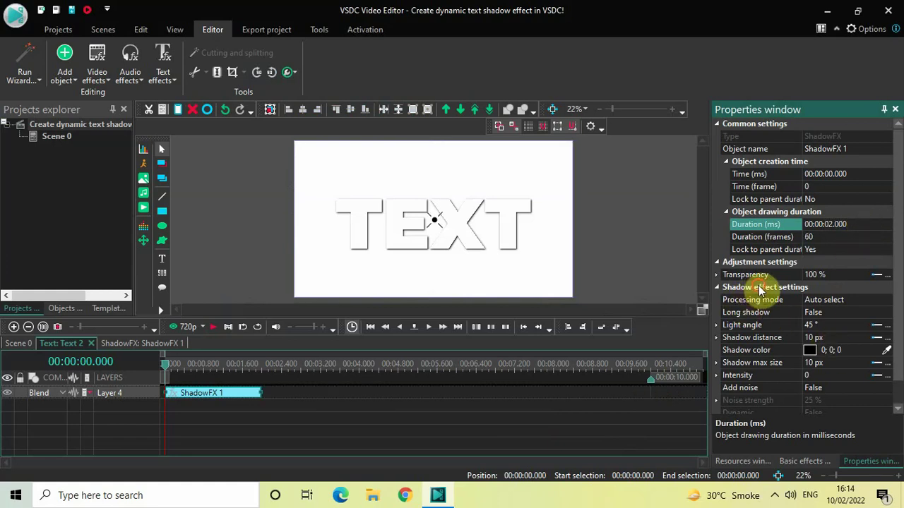
# Enable long shadow and set the light angle to 45;45
pyautogui.click(736, 287)
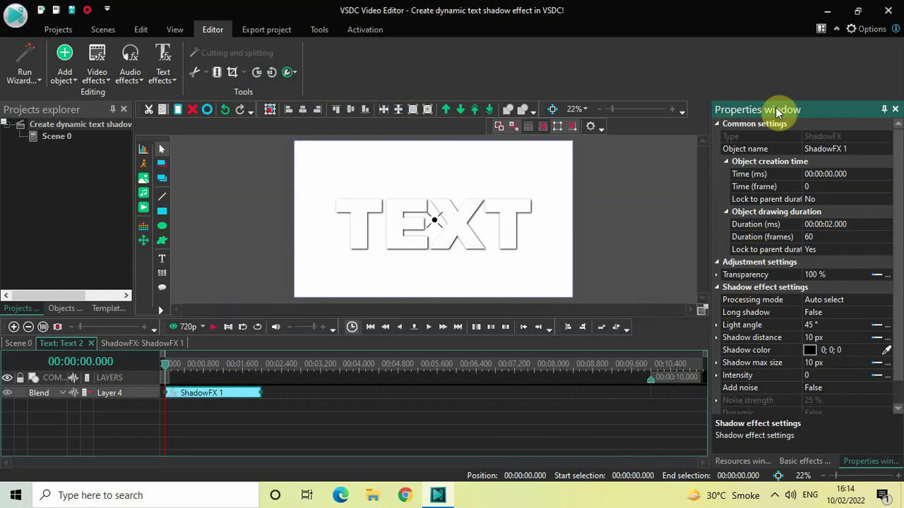
pyautogui.click(735, 317)
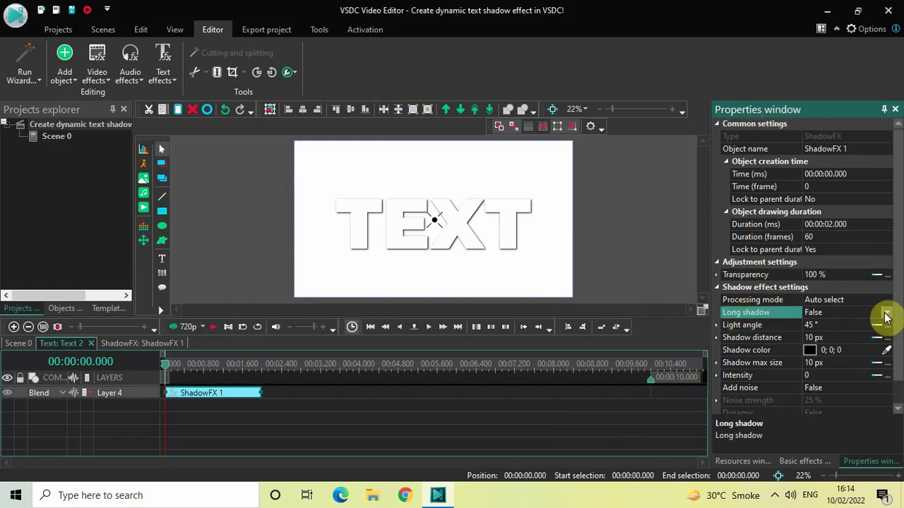
pyautogui.click(887, 315)
pyautogui.click(841, 325)
pyautogui.click(747, 325)
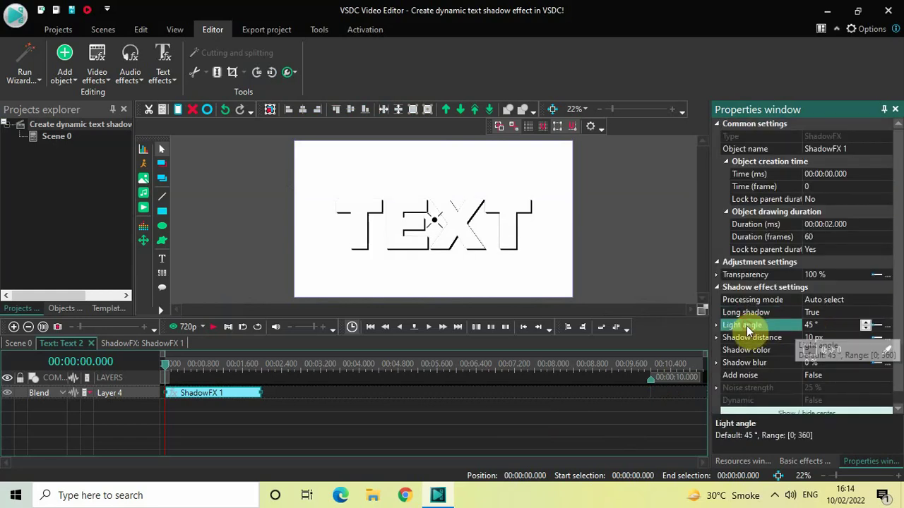
pyautogui.click(831, 325)
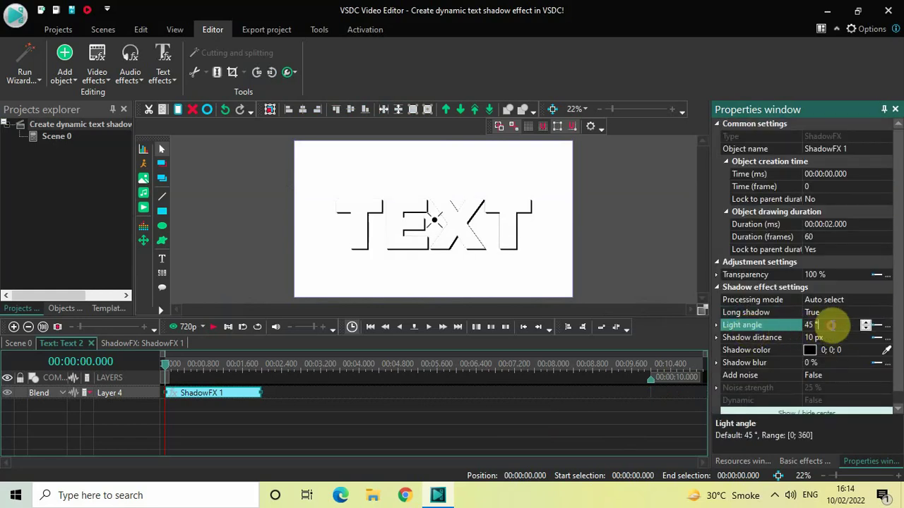
pyautogui.press('BackSpace')
pyautogui.press('BackSpace')
pyautogui.write(';45')
pyautogui.press('Return')
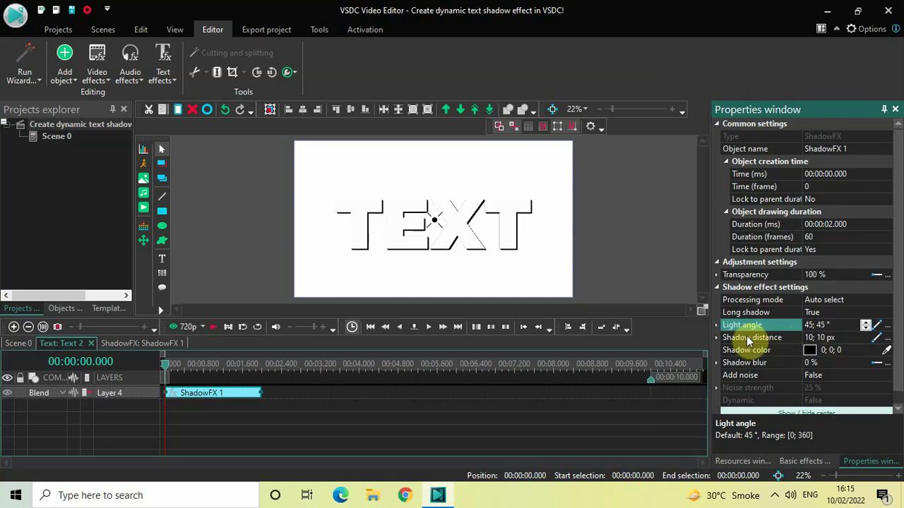
# Set the shadow distance to animate from 0 to 1000 px (0;1000)
pyautogui.click(754, 336)
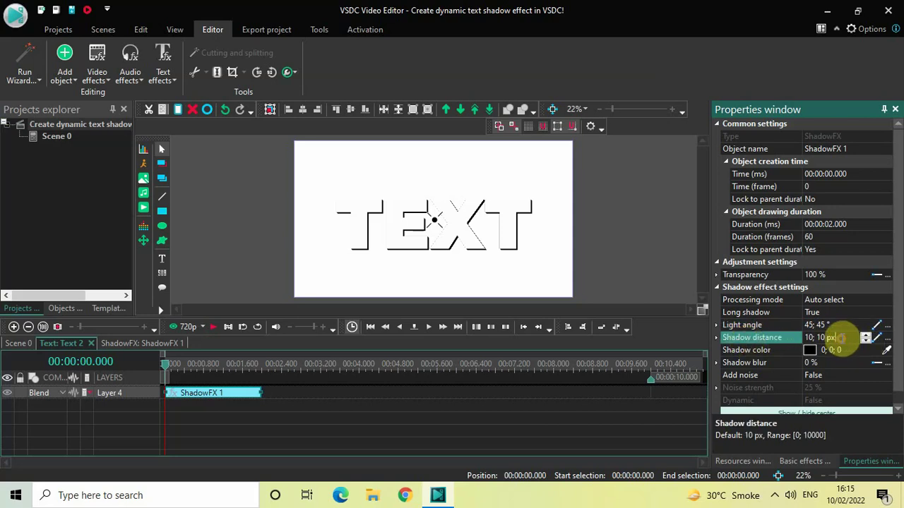
pyautogui.hotkey('ctrl', 'a')
pyautogui.press('BackSpace')
pyautogui.write('0;1000')
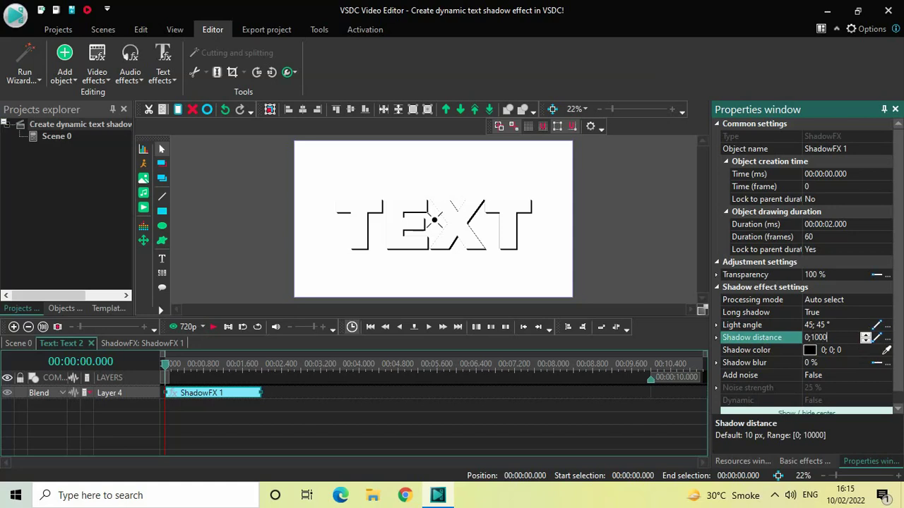
pyautogui.press('Return')
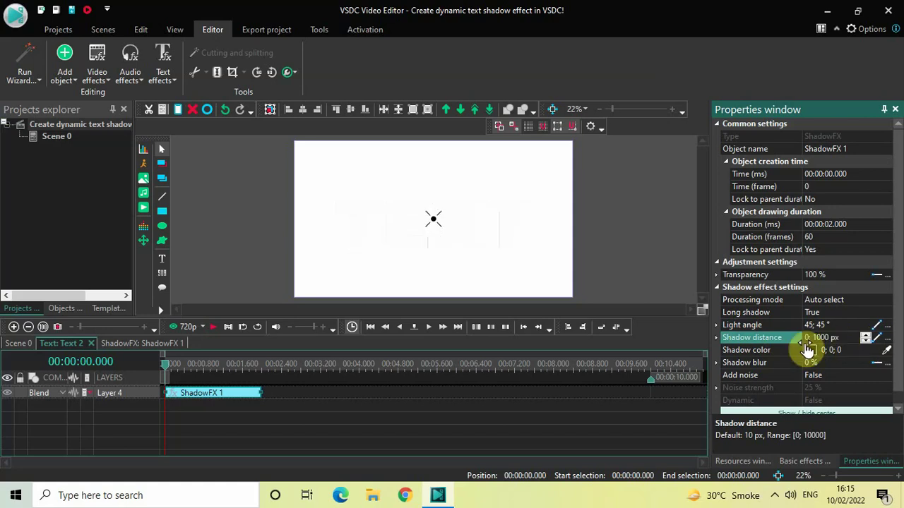
pyautogui.click(738, 355)
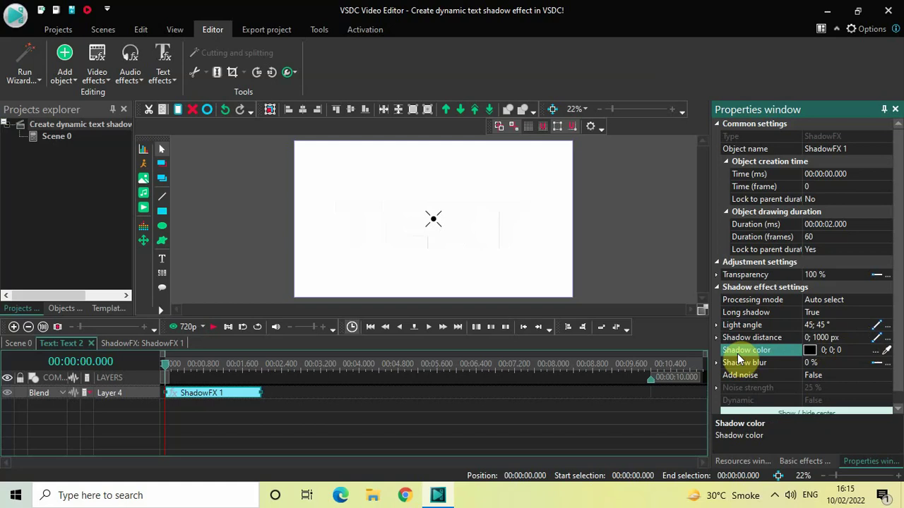
pyautogui.click(739, 364)
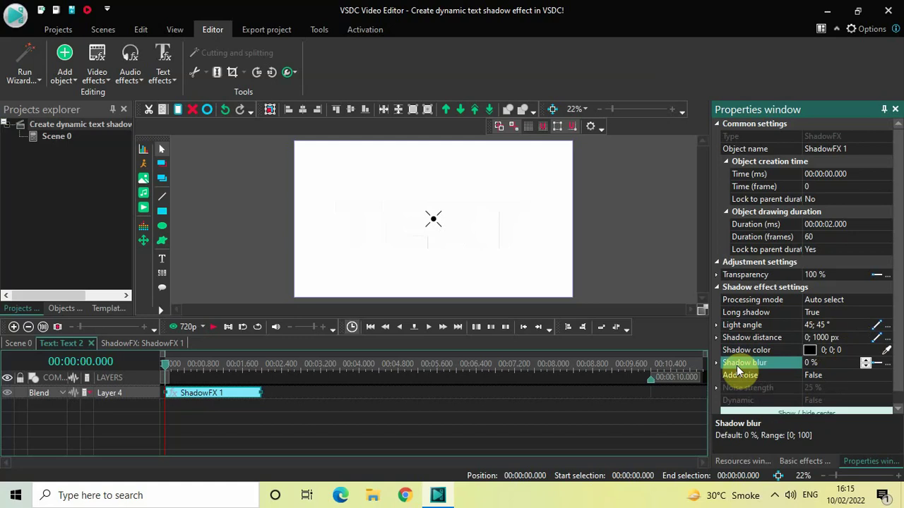
pyautogui.click(741, 379)
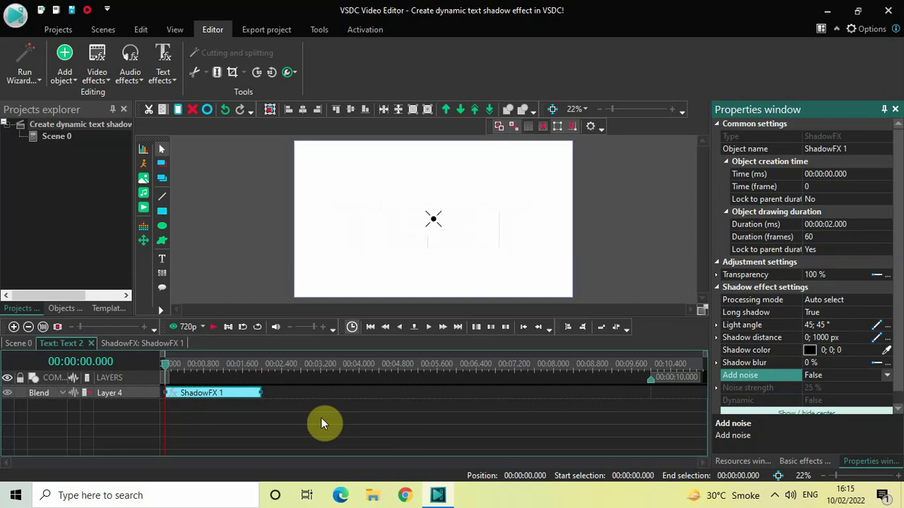
pyautogui.press('space')
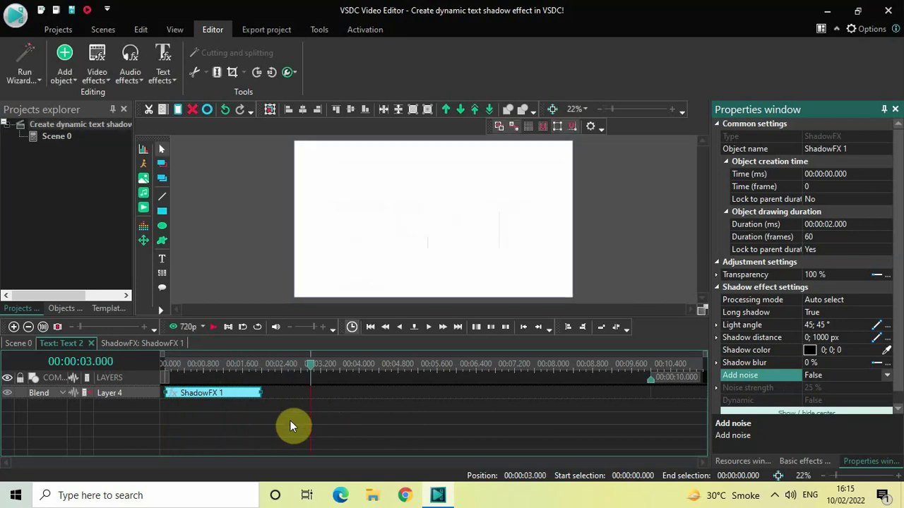
pyautogui.click(215, 400)
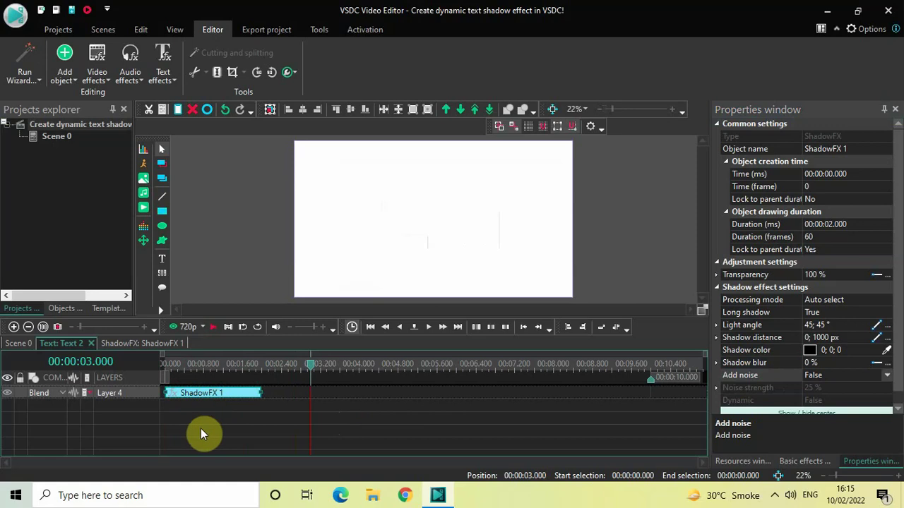
# Paste ShadowFX 2 after ShadowFX 1 and stretch it to the scene end
pyautogui.hotkey('ctrl', 'v')
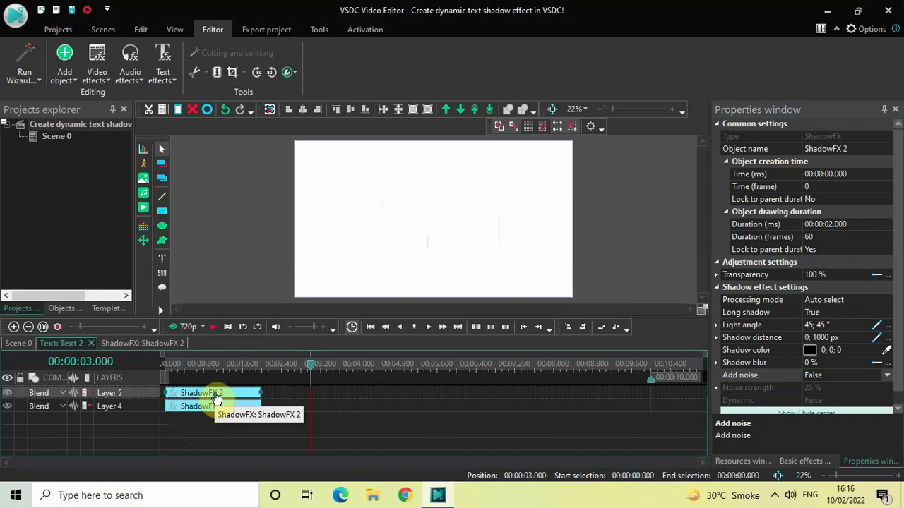
pyautogui.moveTo(216, 399); pyautogui.dragTo(254, 413)
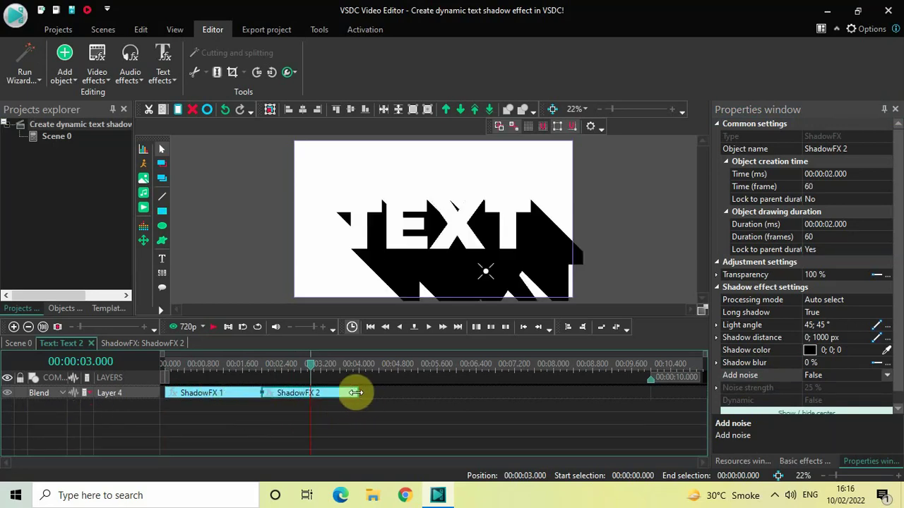
pyautogui.moveTo(359, 393); pyautogui.dragTo(650, 373)
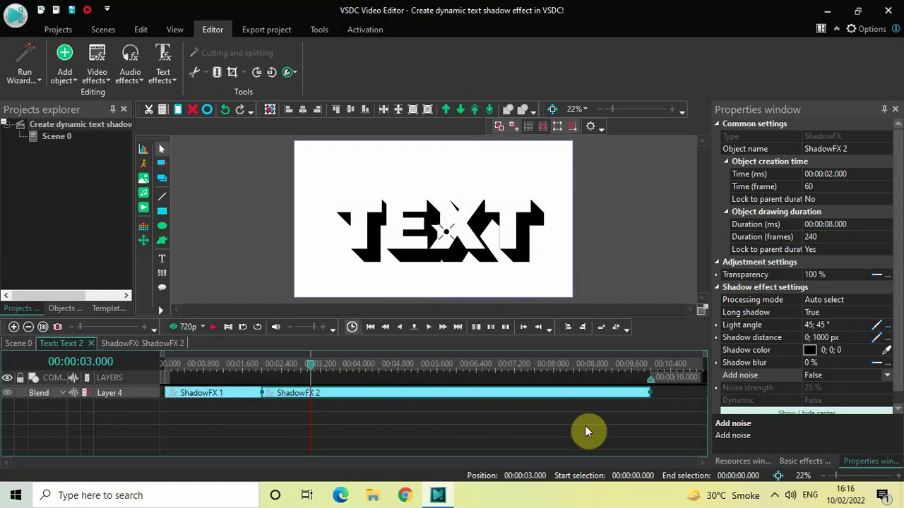
# Set ShadowFX 2's light angle to a fixed 45°
pyautogui.click(745, 328)
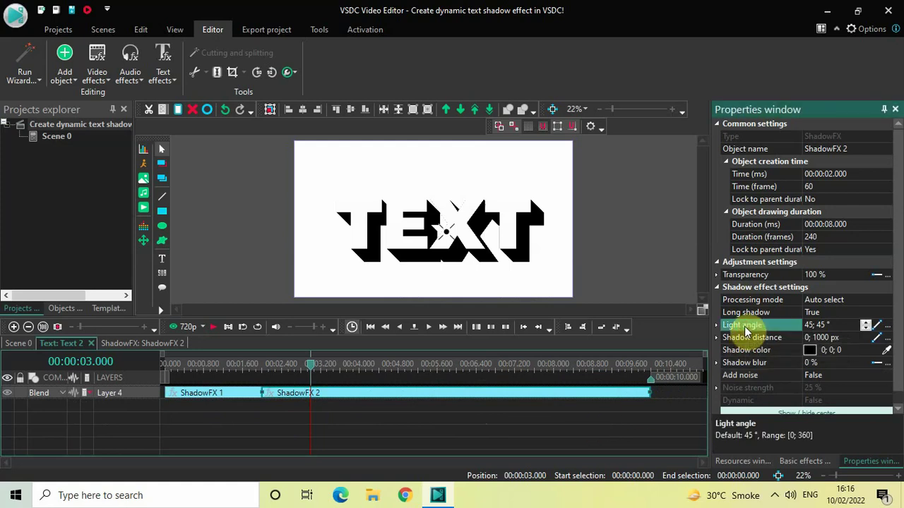
pyautogui.click(839, 325)
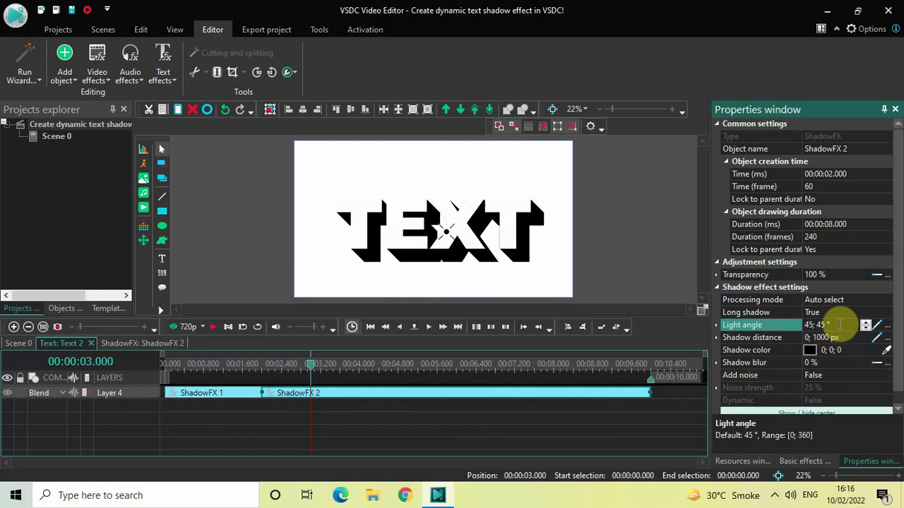
pyautogui.click(841, 324)
pyautogui.press('BackSpace')
pyautogui.write('45')
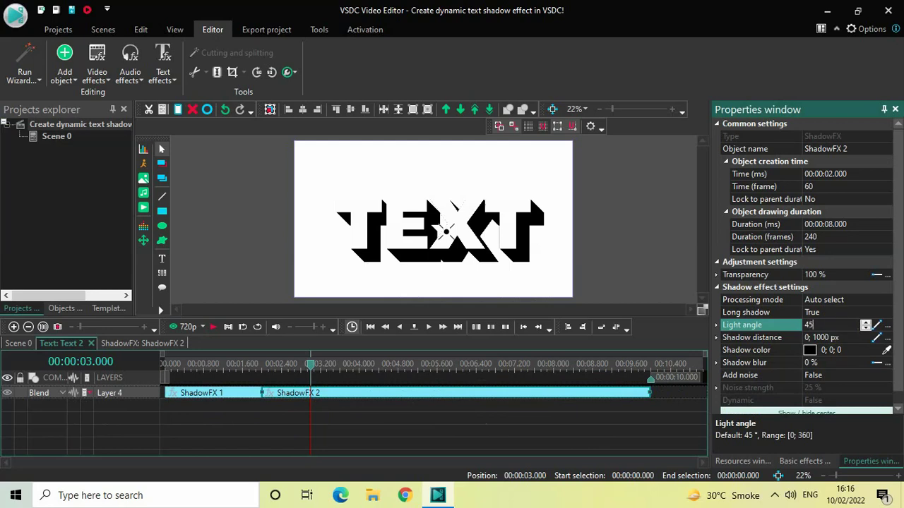
pyautogui.click(839, 324)
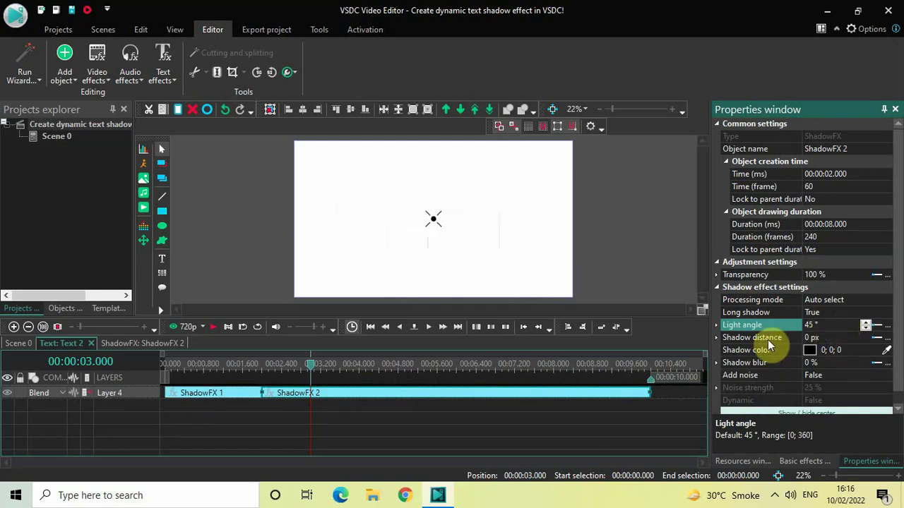
# Set ShadowFX 2's shadow distance to a fixed 1000 px
pyautogui.click(764, 339)
pyautogui.click(828, 340)
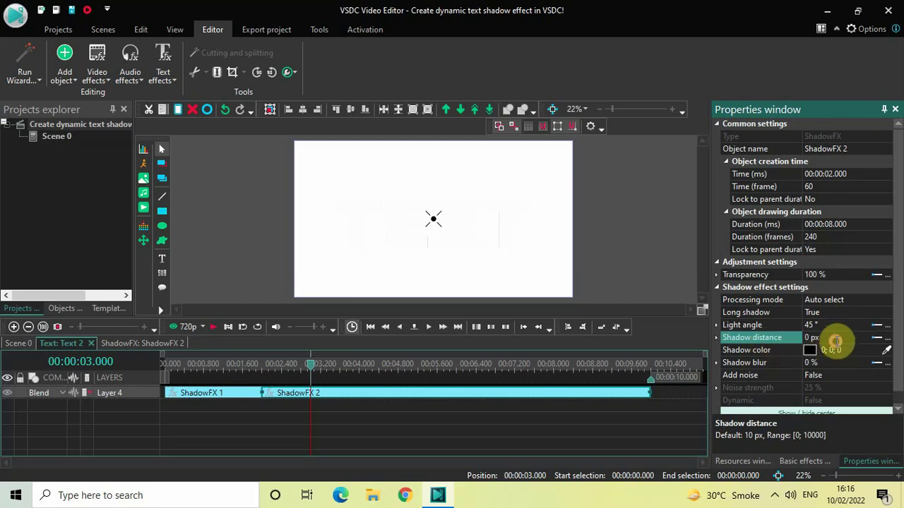
pyautogui.hotkey('ctrl', 'a')
pyautogui.press('BackSpace')
pyautogui.write('1000')
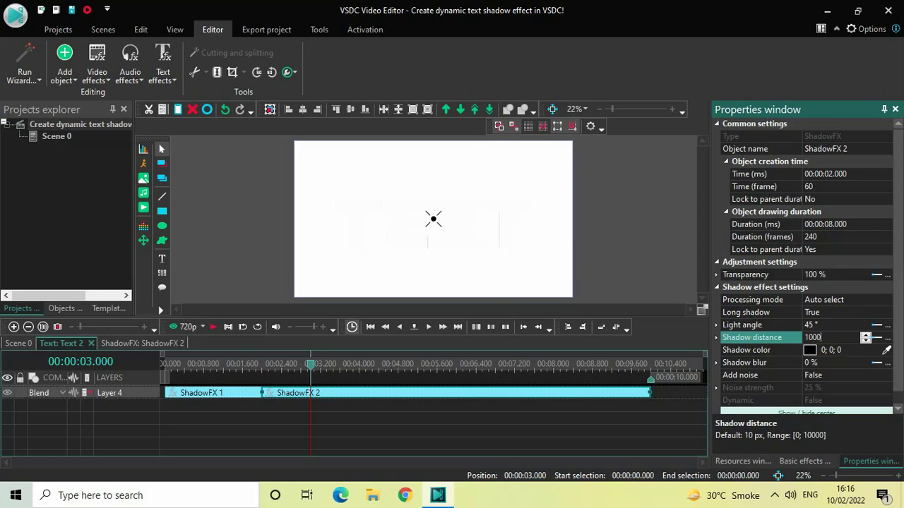
pyautogui.press('Return')
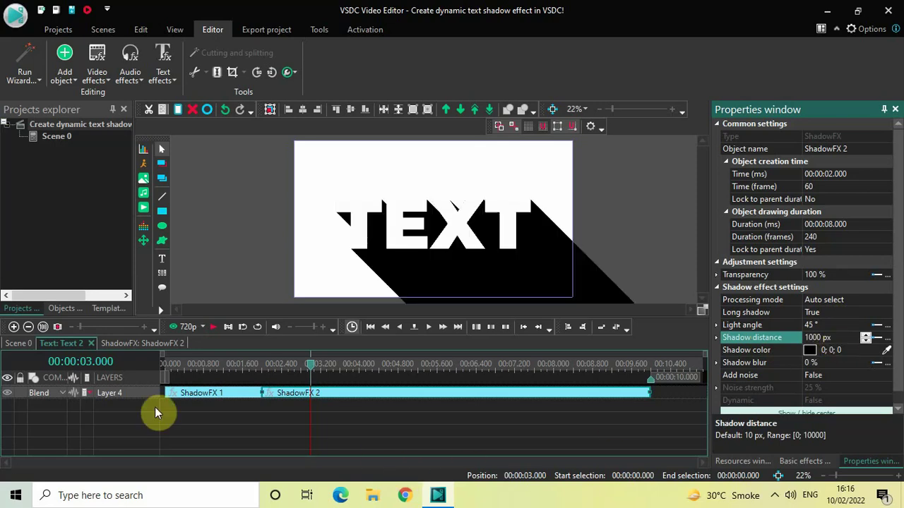
# Return to the Scene 0 timeline and preview the shadow animation from the start several times
pyautogui.click(20, 344)
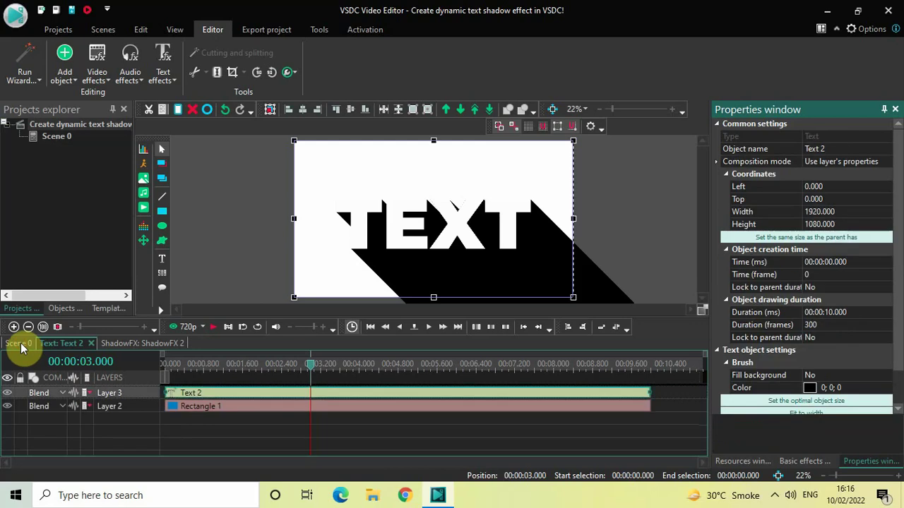
pyautogui.click(164, 365)
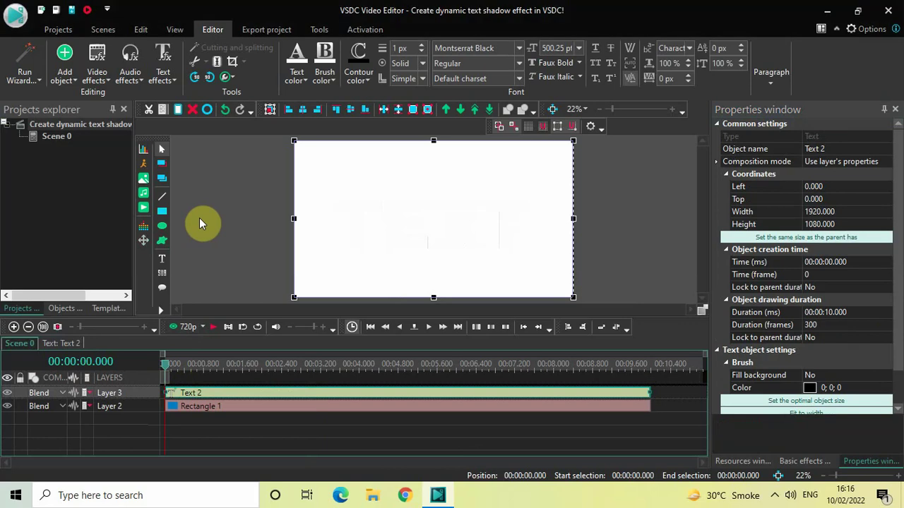
pyautogui.press('space')
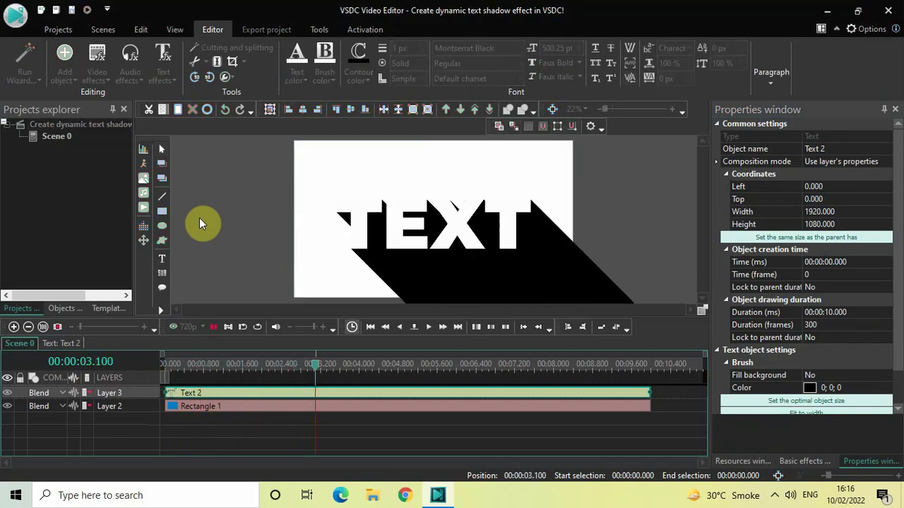
pyautogui.press('space')
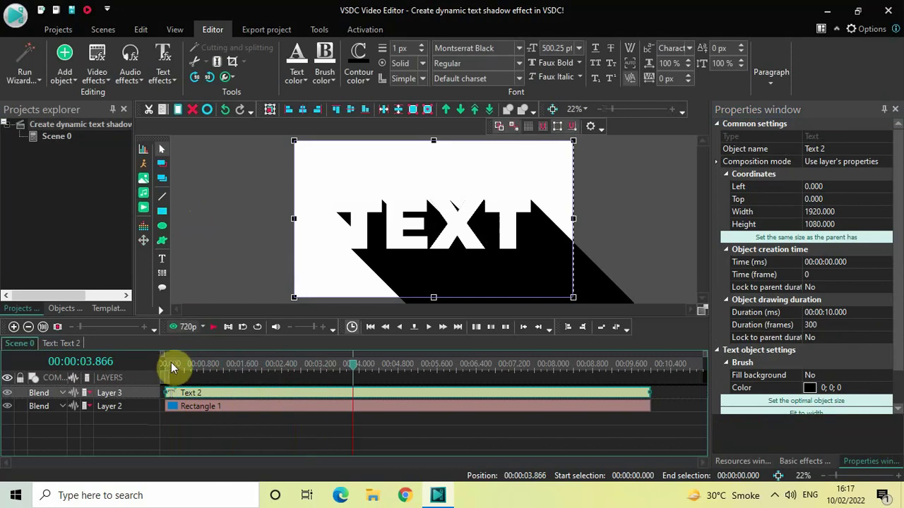
pyautogui.click(163, 365)
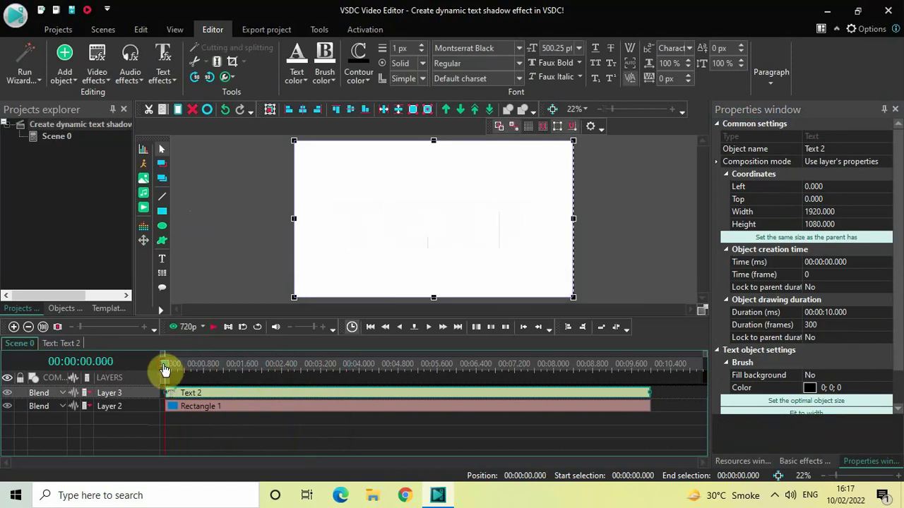
pyautogui.press('space')
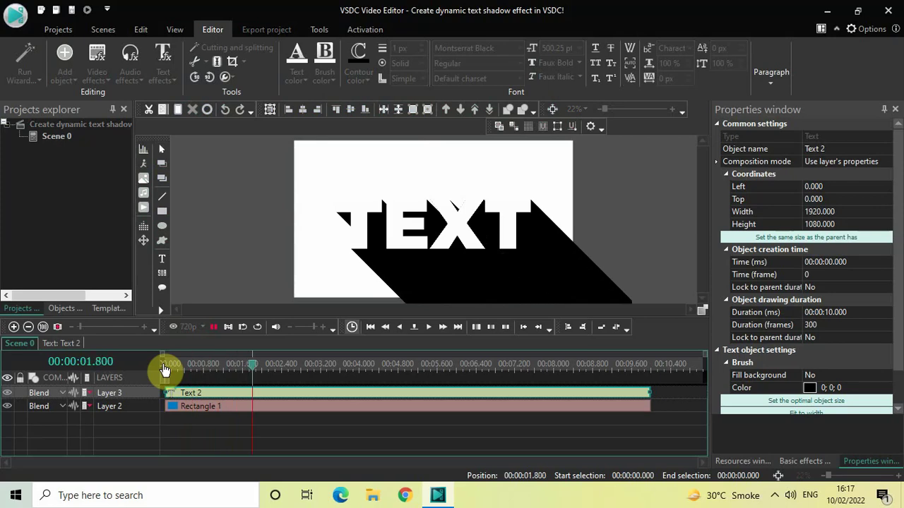
pyautogui.press('space')
pyautogui.click(164, 364)
pyautogui.press('space')
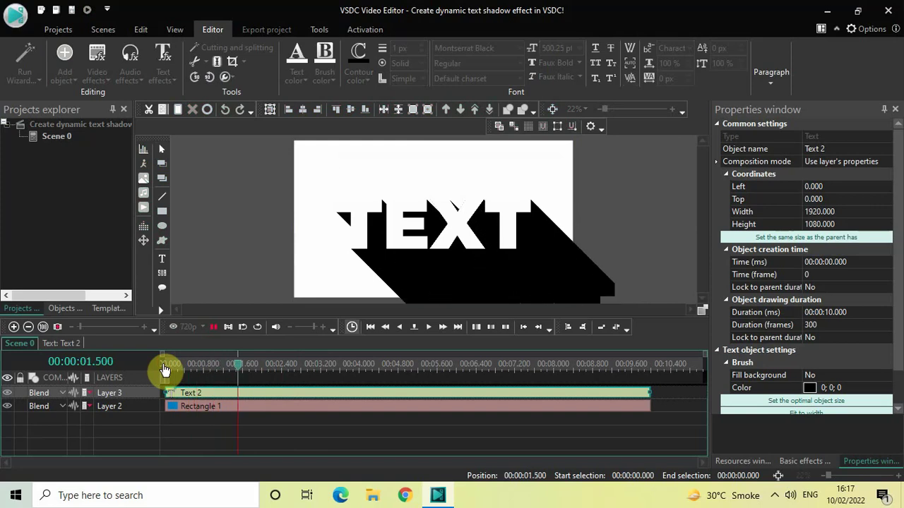